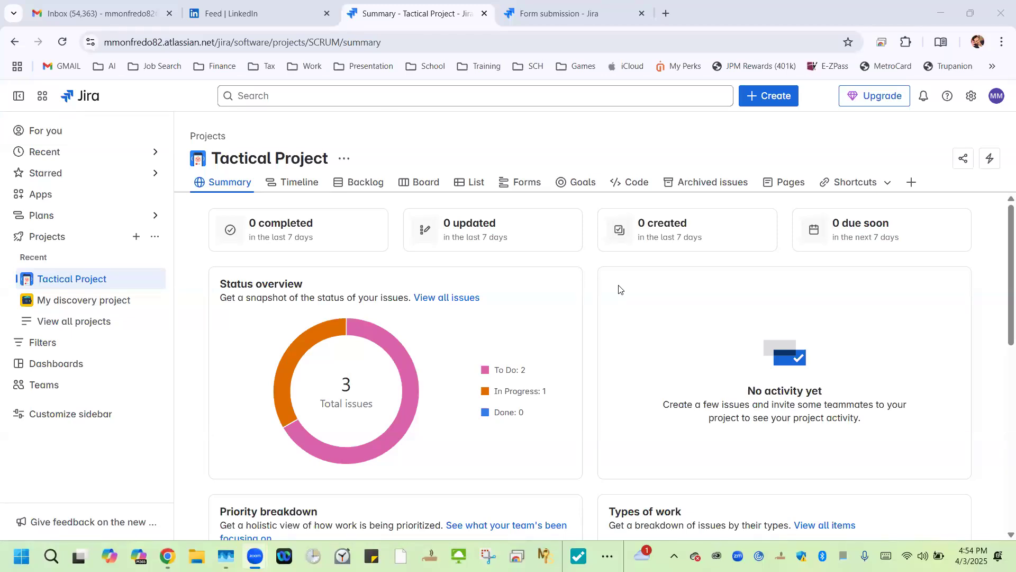
Step: View the All ideas list of My discovery project and return to the Tactical Project
{"action": "left_click", "coordinate": [101, 302]}
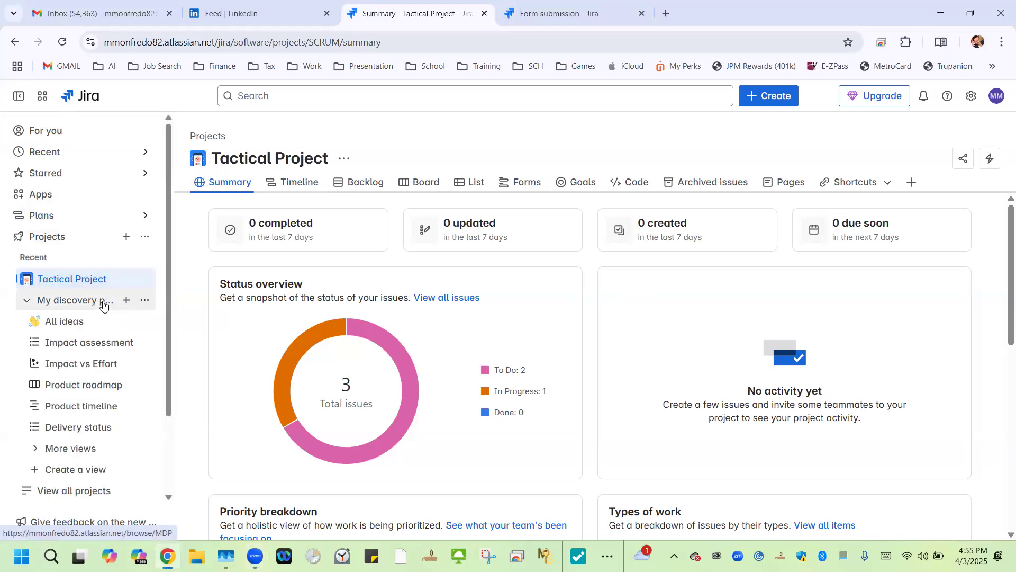
{"action": "left_click", "coordinate": [67, 302]}
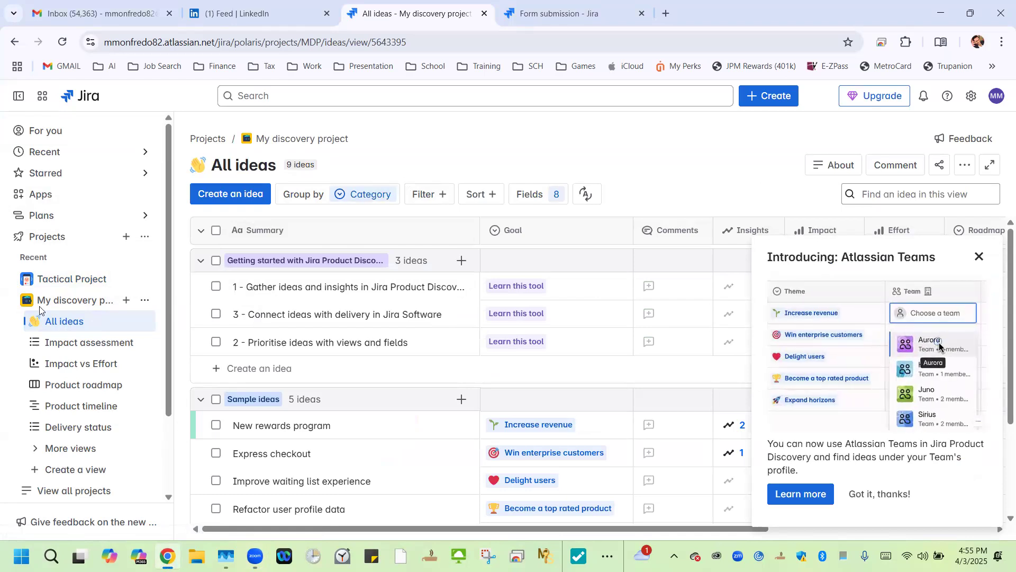
{"action": "left_click", "coordinate": [64, 286]}
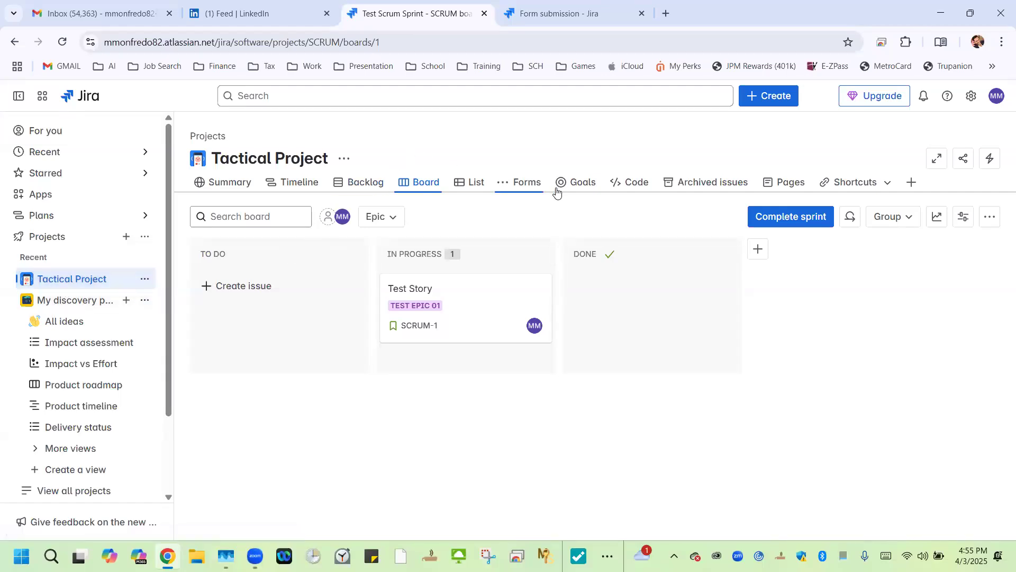
Step: Open the existing Change request form in the Tactical Project's forms for editing
{"action": "left_click", "coordinate": [528, 192]}
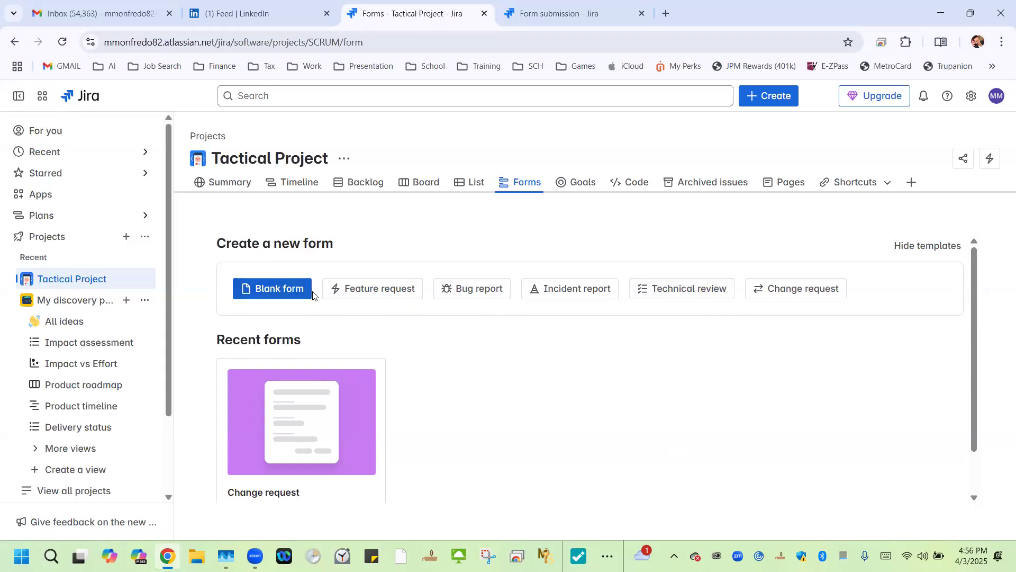
{"action": "scroll", "coordinate": [454, 433], "scroll_direction": "down", "scroll_amount": 1}
{"action": "scroll", "coordinate": [454, 432], "scroll_direction": "down", "scroll_amount": 1}
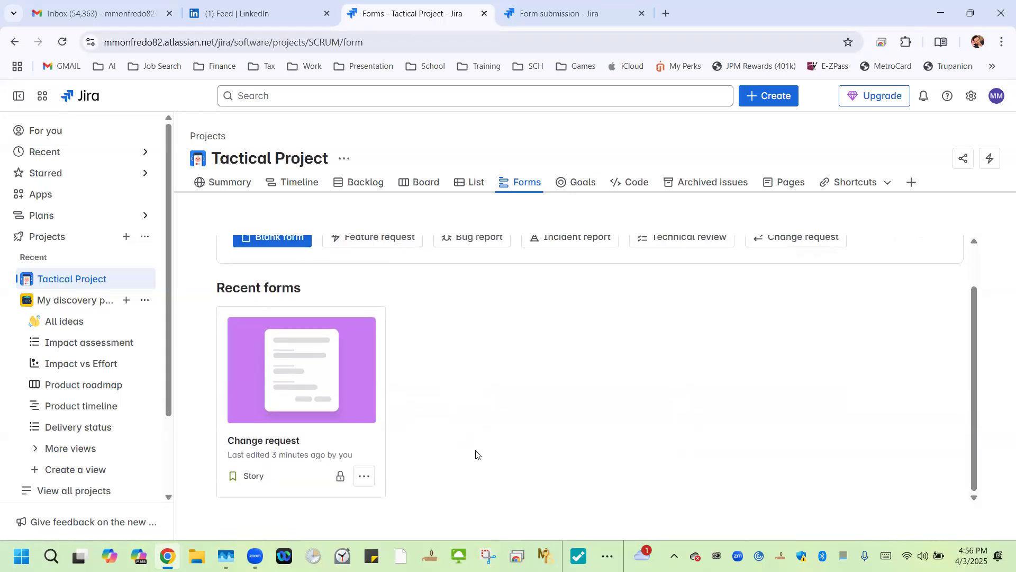
{"action": "left_click", "coordinate": [358, 396]}
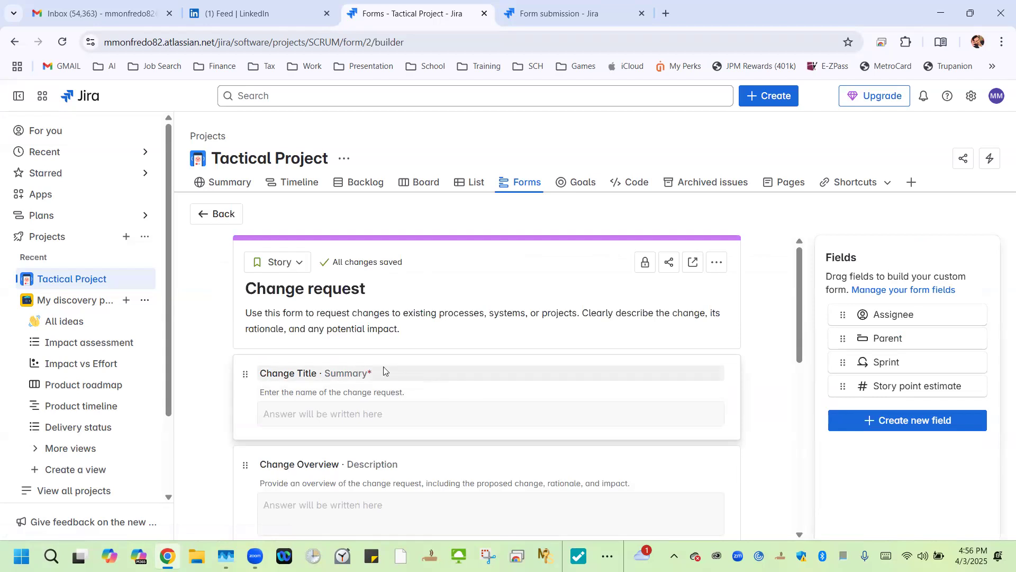
Step: Examine the Change request form's fields from Change Title to Labels, along with the extra fields available to add
{"action": "scroll", "coordinate": [418, 399], "scroll_direction": "down", "scroll_amount": 1}
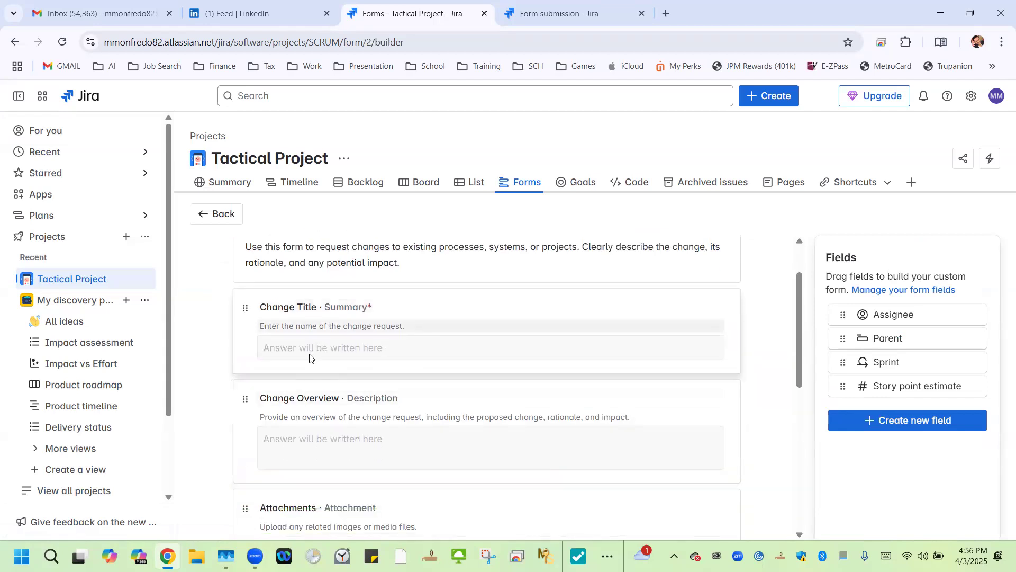
{"action": "scroll", "coordinate": [404, 379], "scroll_direction": "down", "scroll_amount": 1}
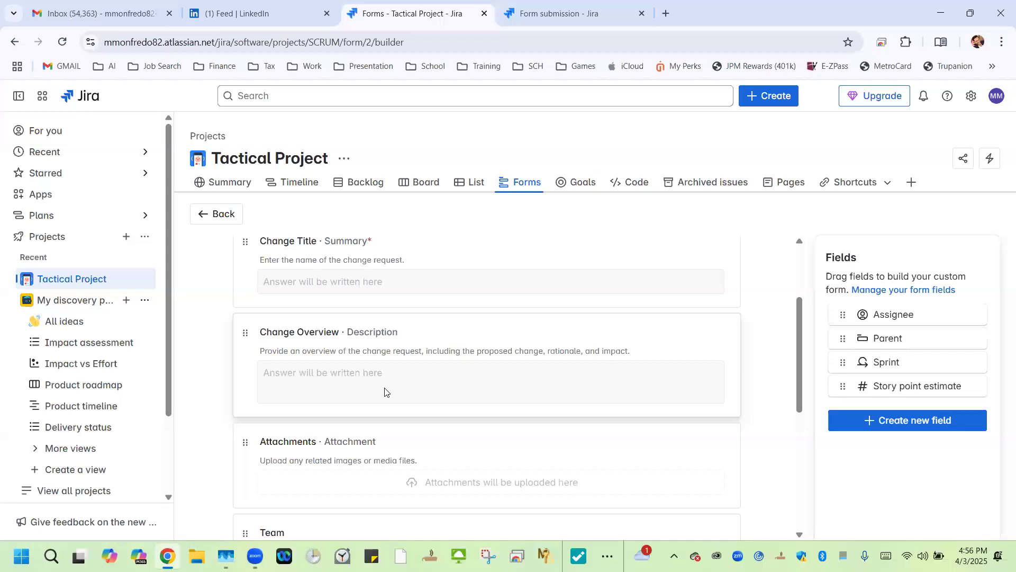
{"action": "scroll", "coordinate": [388, 393], "scroll_direction": "down", "scroll_amount": 2}
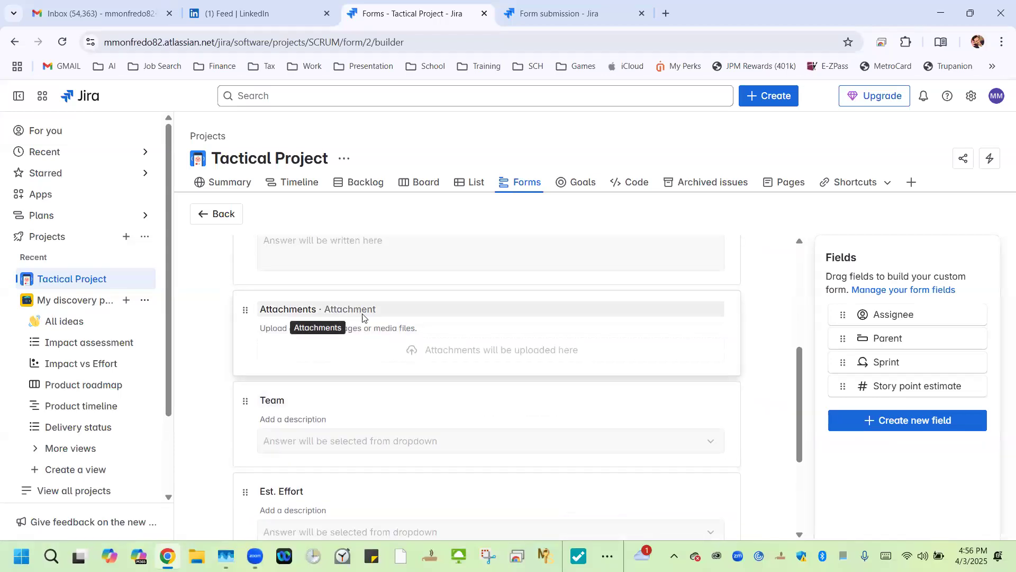
{"action": "scroll", "coordinate": [297, 334], "scroll_direction": "down", "scroll_amount": 1}
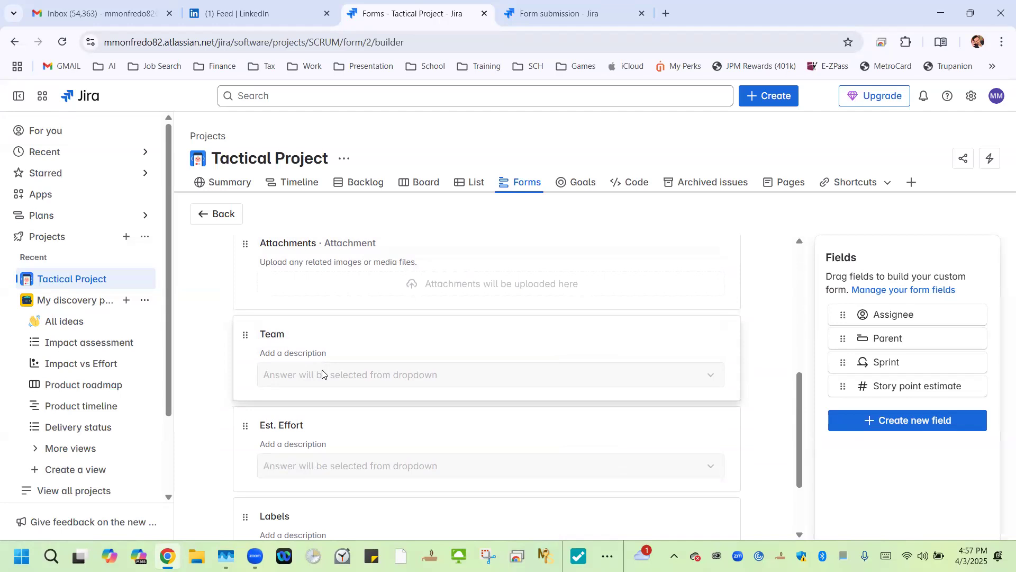
{"action": "scroll", "coordinate": [386, 390], "scroll_direction": "down", "scroll_amount": 1}
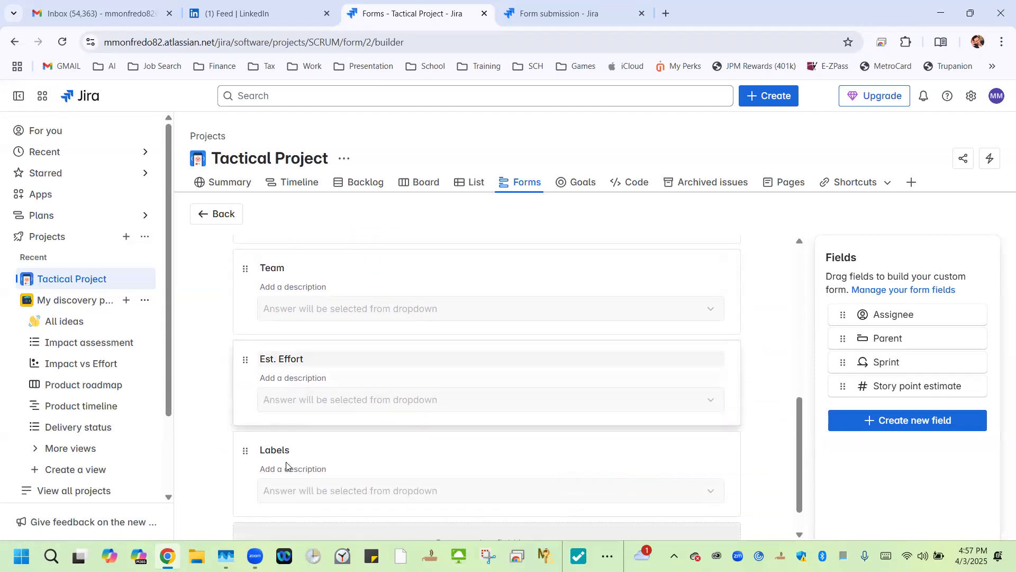
{"action": "scroll", "coordinate": [285, 450], "scroll_direction": "down", "scroll_amount": 1}
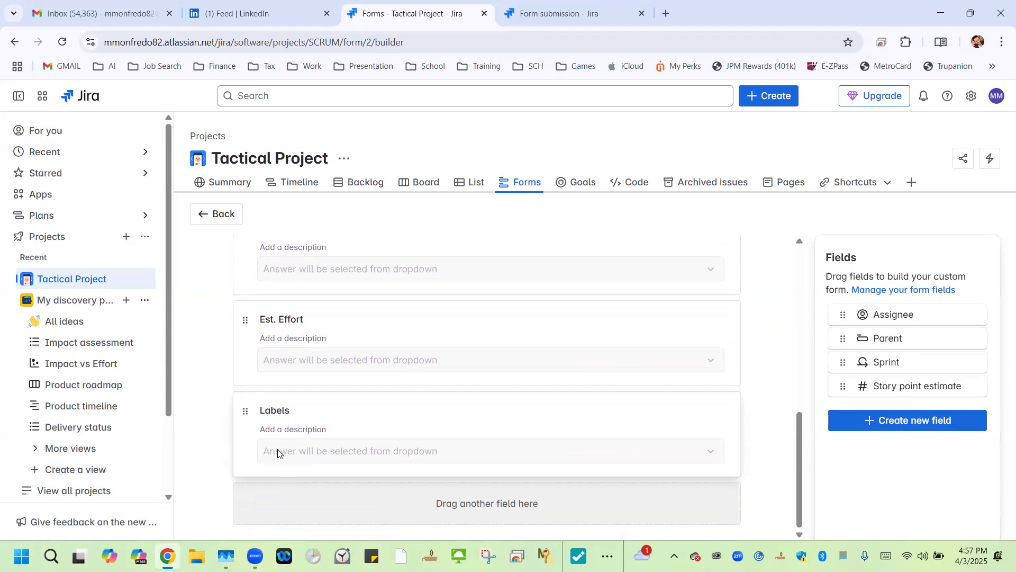
{"action": "scroll", "coordinate": [321, 452], "scroll_direction": "up", "scroll_amount": 10}
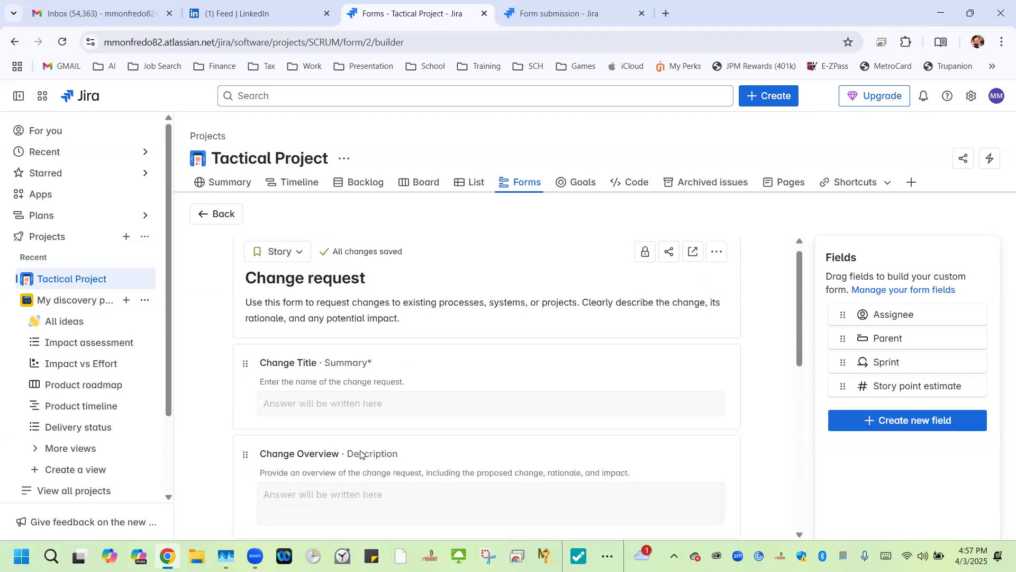
{"action": "scroll", "coordinate": [360, 454], "scroll_direction": "up", "scroll_amount": 1}
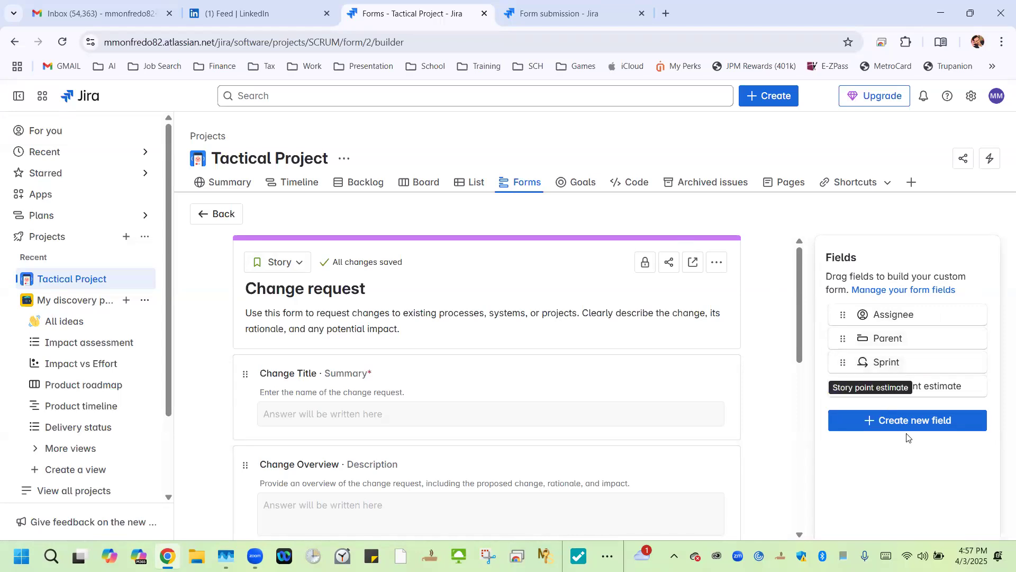
{"action": "scroll", "coordinate": [600, 378], "scroll_direction": "down", "scroll_amount": 5}
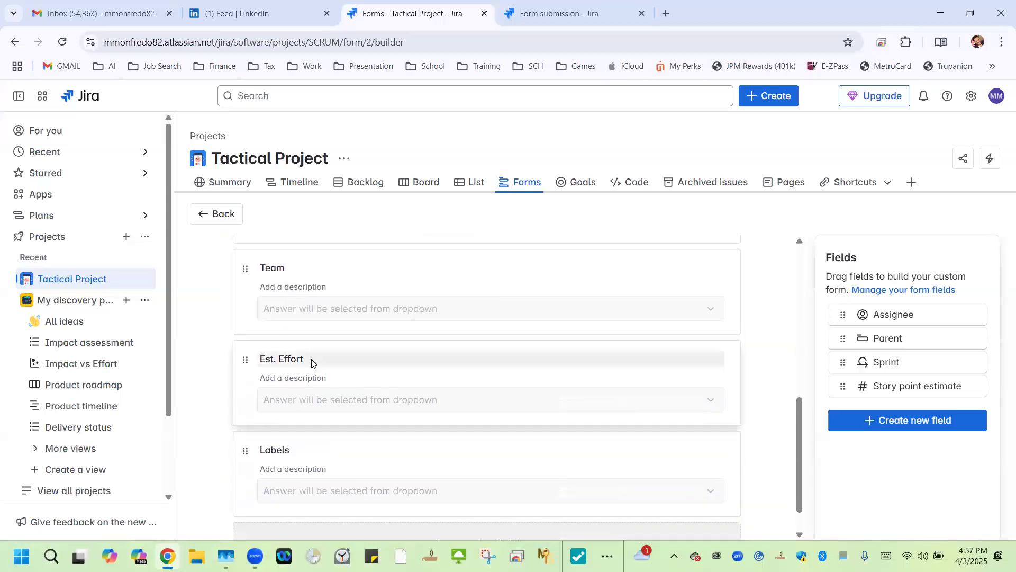
{"action": "scroll", "coordinate": [693, 443], "scroll_direction": "up", "scroll_amount": 1}
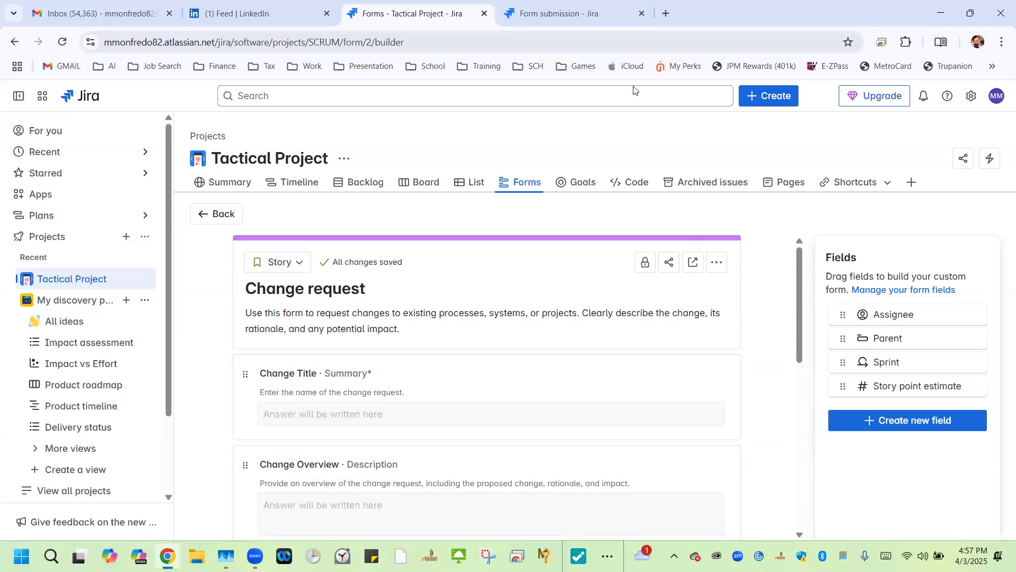
Step: On the open form submission page, enter the Change Title "this is a title" and the Change Overview "this is an overview of the change request"
{"action": "left_click", "coordinate": [571, 13]}
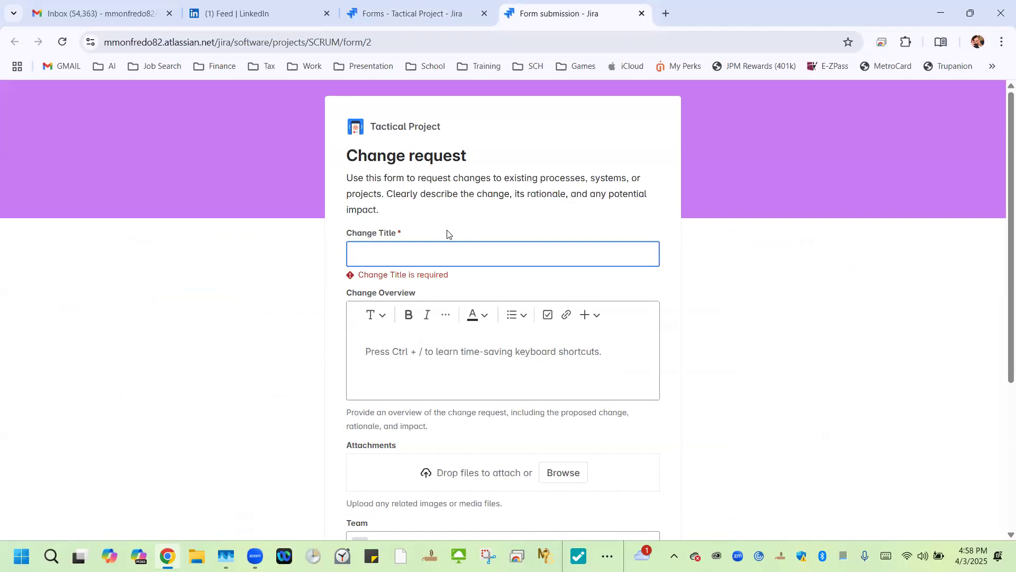
{"action": "type", "text": "this is a "}
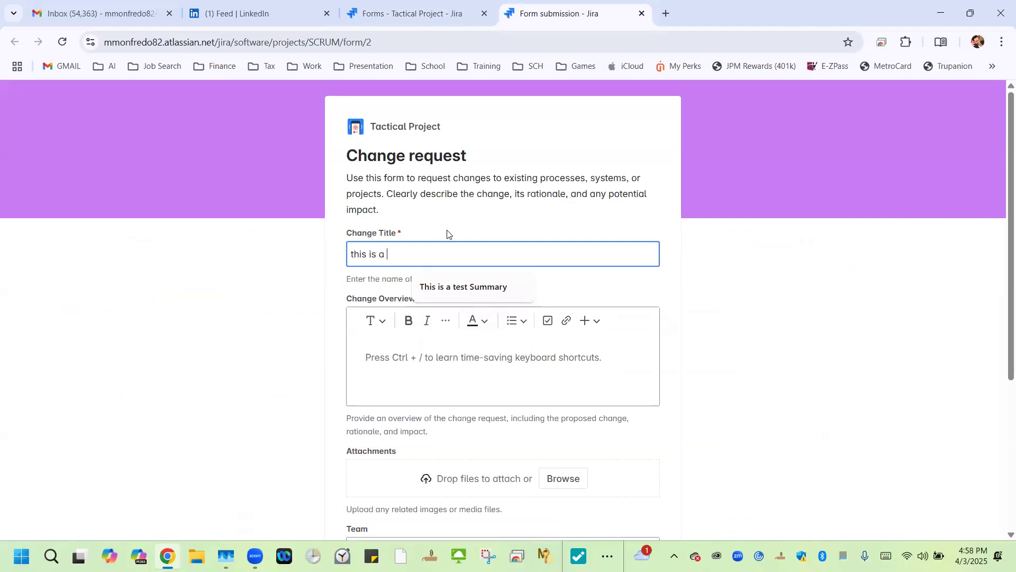
{"action": "type", "text": "title"}
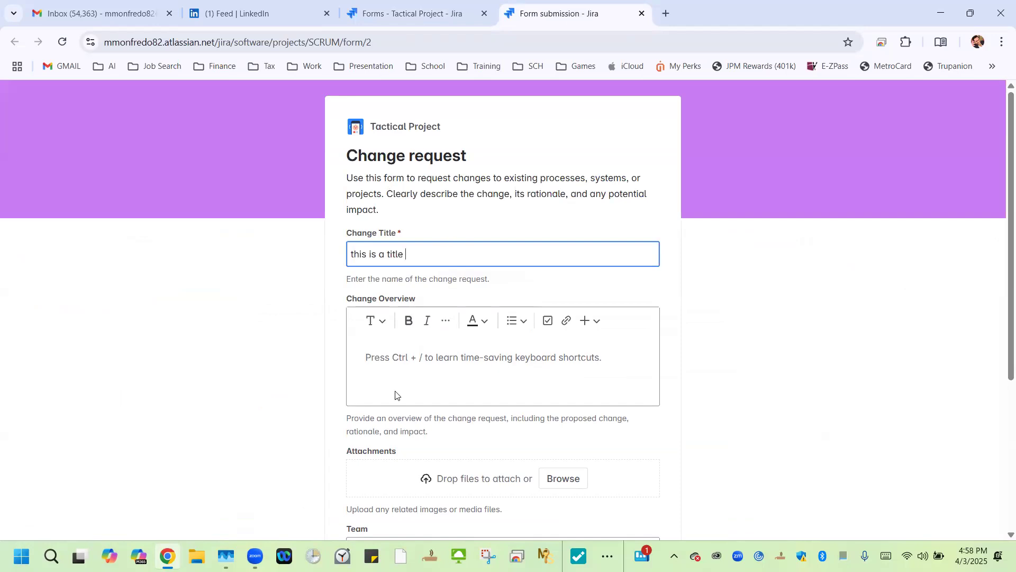
{"action": "left_click", "coordinate": [375, 353]}
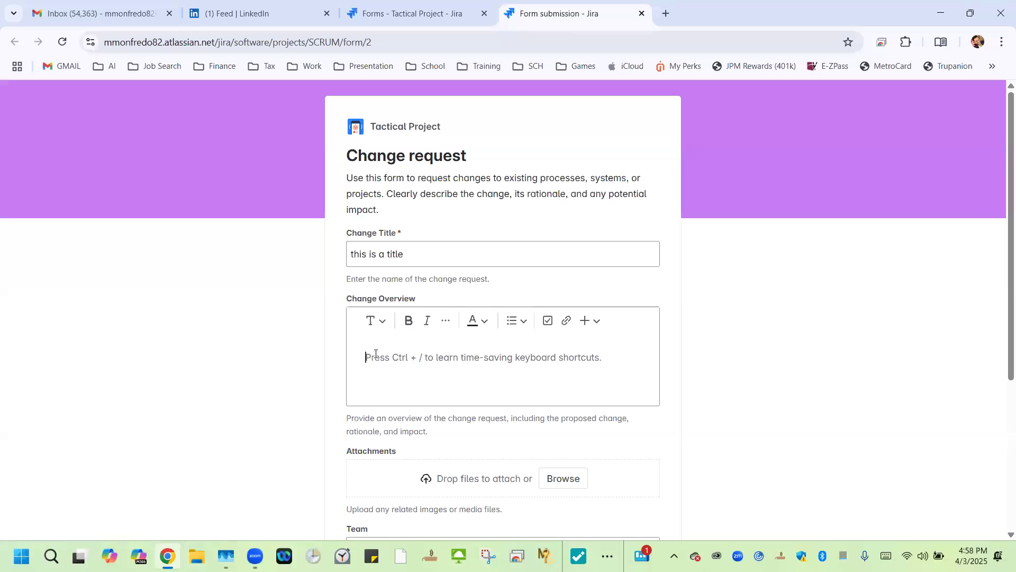
{"action": "type", "text": "this is an overview of the change request"}
Step: Set Est. Effort to 3 and check the available labels without selecting one
{"action": "scroll", "coordinate": [476, 368], "scroll_direction": "down", "scroll_amount": 2}
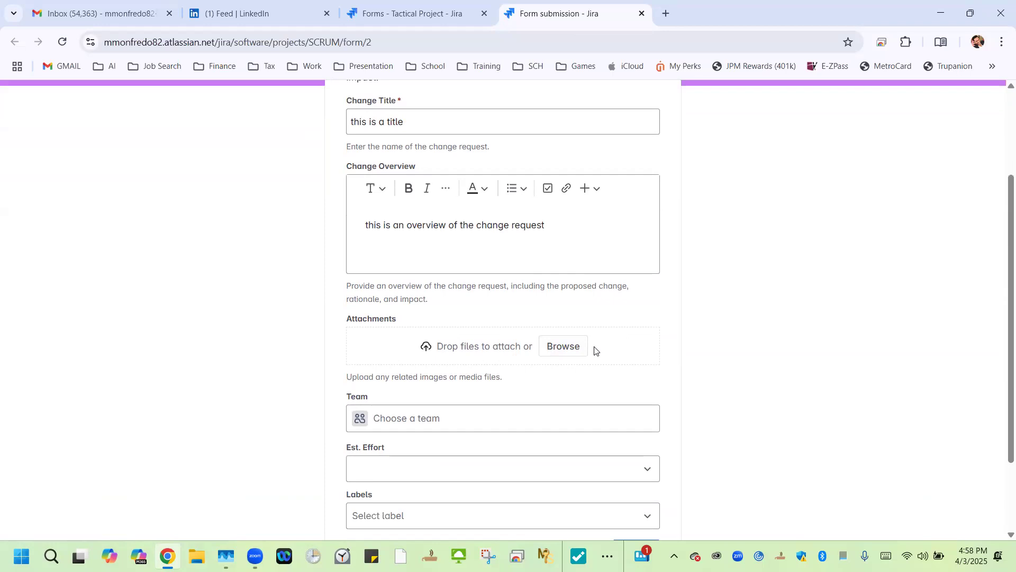
{"action": "scroll", "coordinate": [402, 294], "scroll_direction": "down", "scroll_amount": 2}
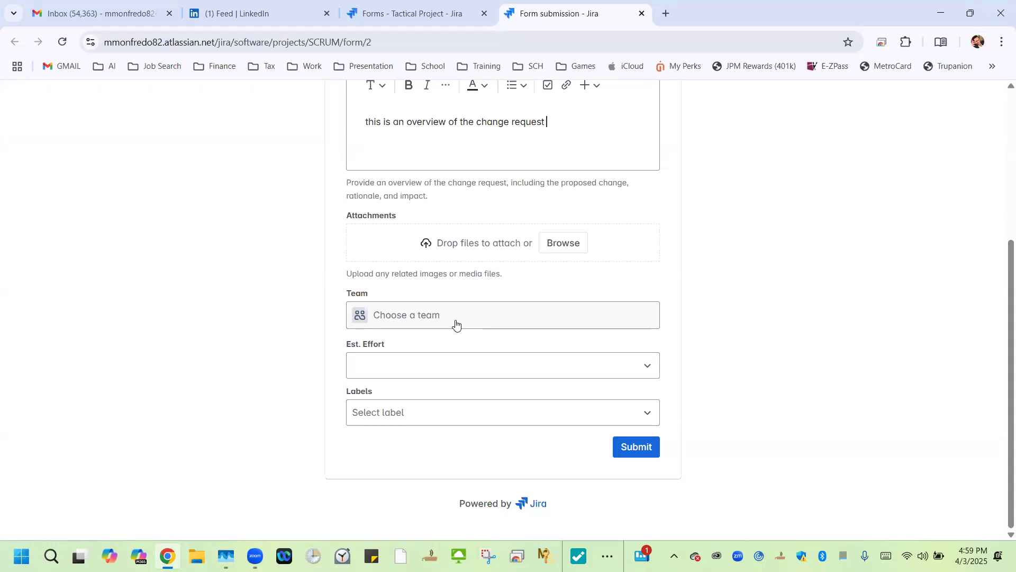
{"action": "left_click", "coordinate": [646, 374]}
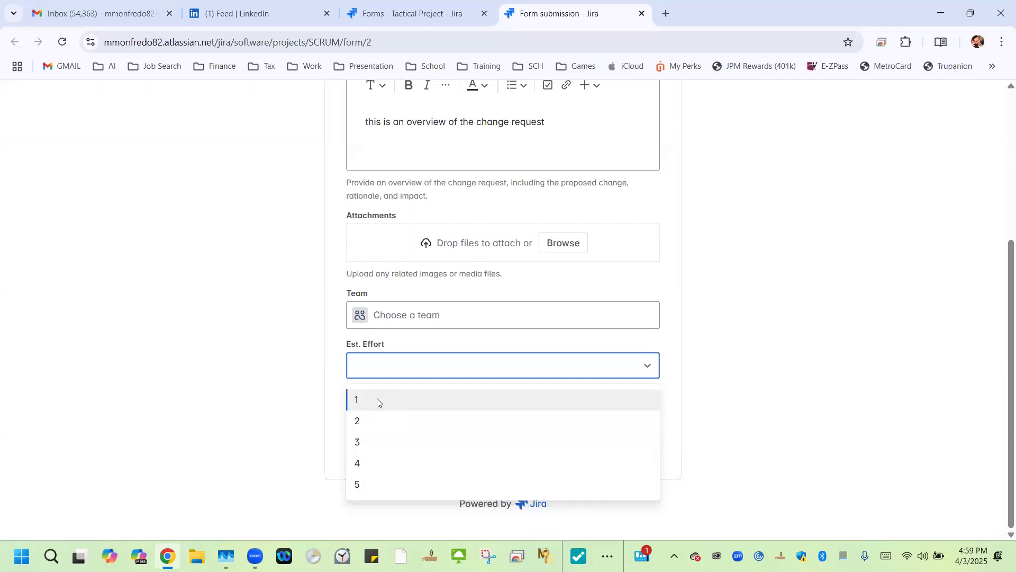
{"action": "left_click", "coordinate": [389, 447]}
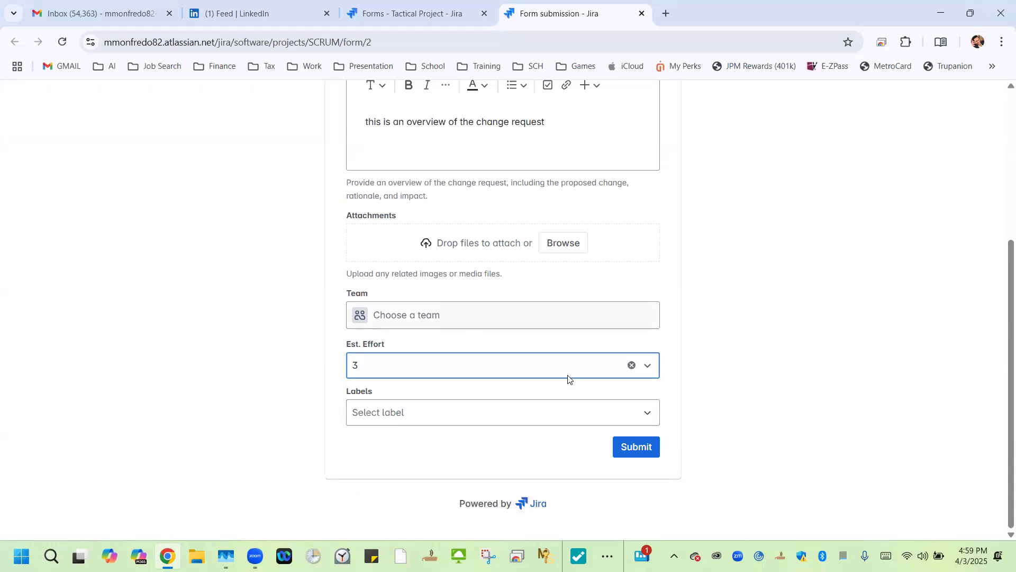
{"action": "left_click", "coordinate": [536, 417]}
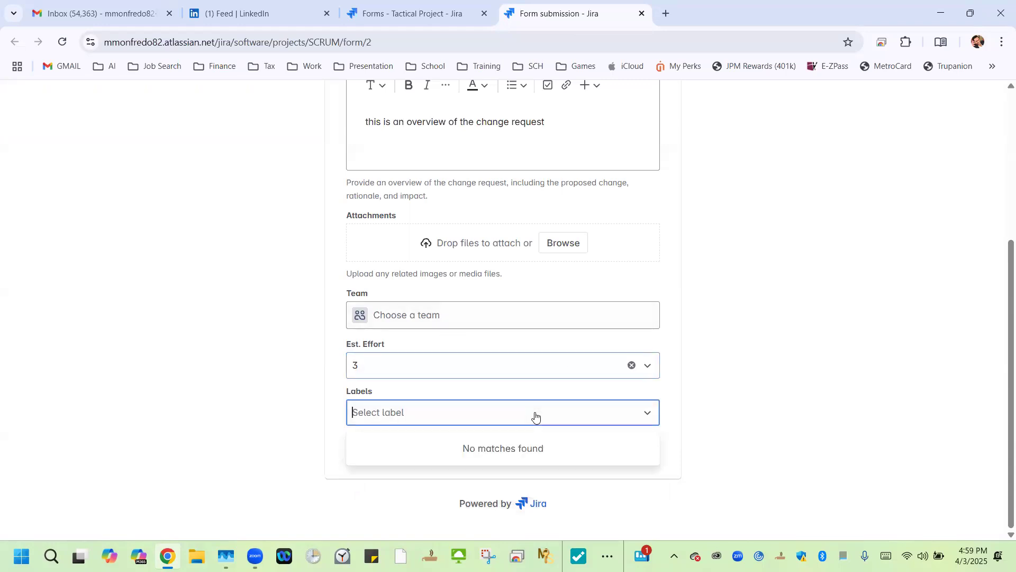
{"action": "left_click", "coordinate": [793, 427]}
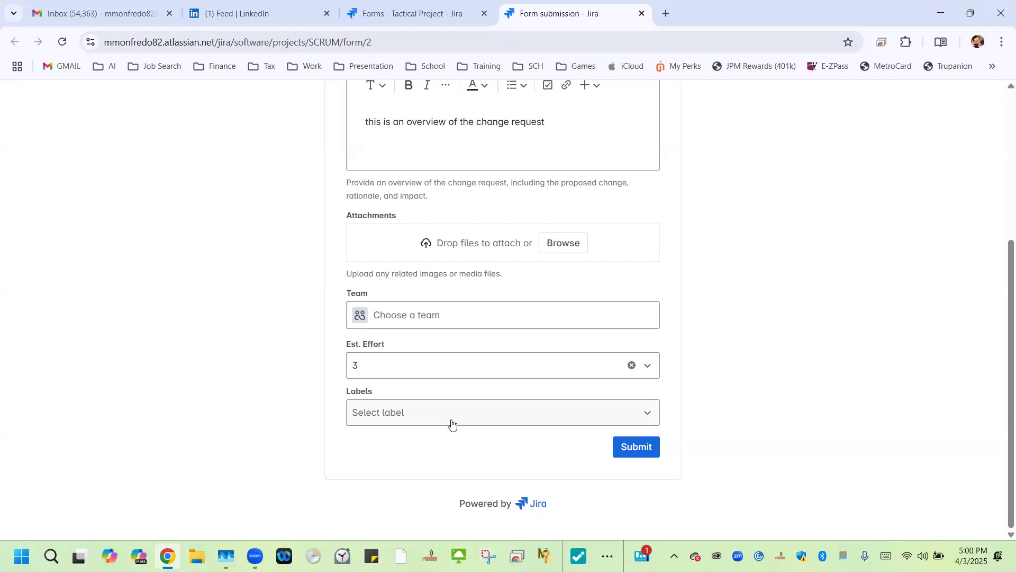
Step: Review the filled-in change request from its title through the remaining fields
{"action": "scroll", "coordinate": [690, 452], "scroll_direction": "up", "scroll_amount": 5}
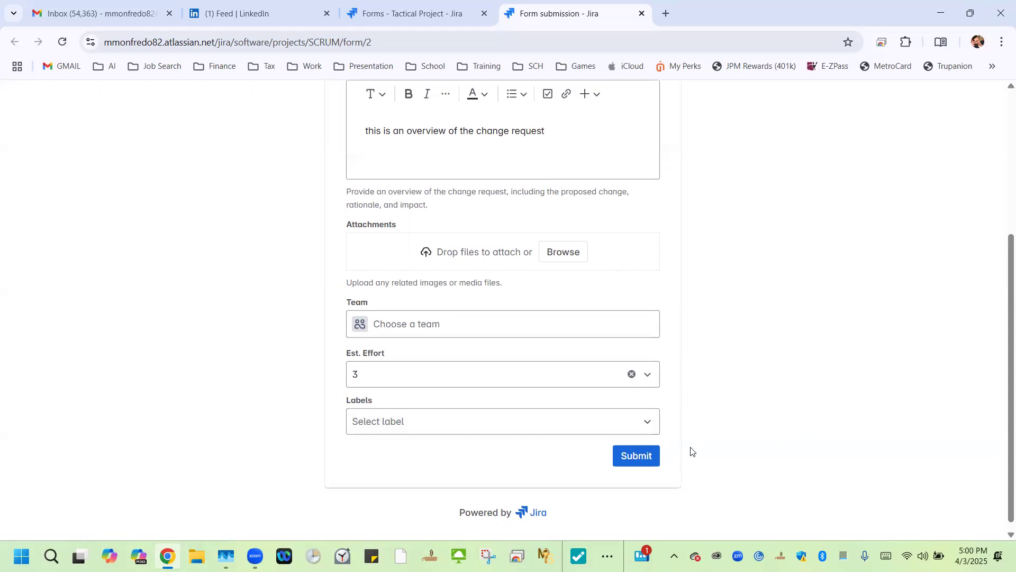
{"action": "scroll", "coordinate": [686, 450], "scroll_direction": "down", "scroll_amount": 2}
{"action": "scroll", "coordinate": [701, 518], "scroll_direction": "down", "scroll_amount": 2}
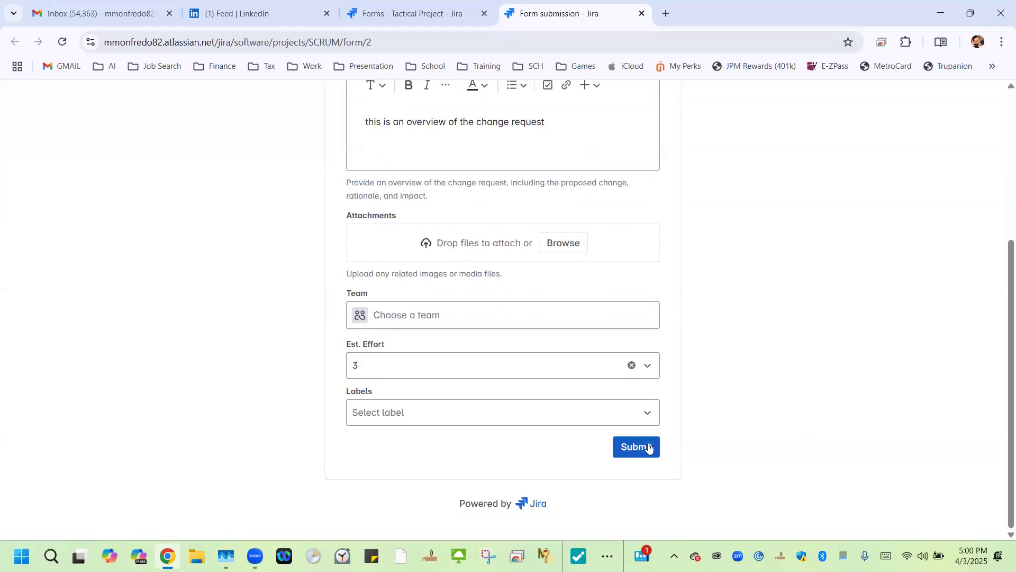
{"action": "left_click", "coordinate": [637, 447]}
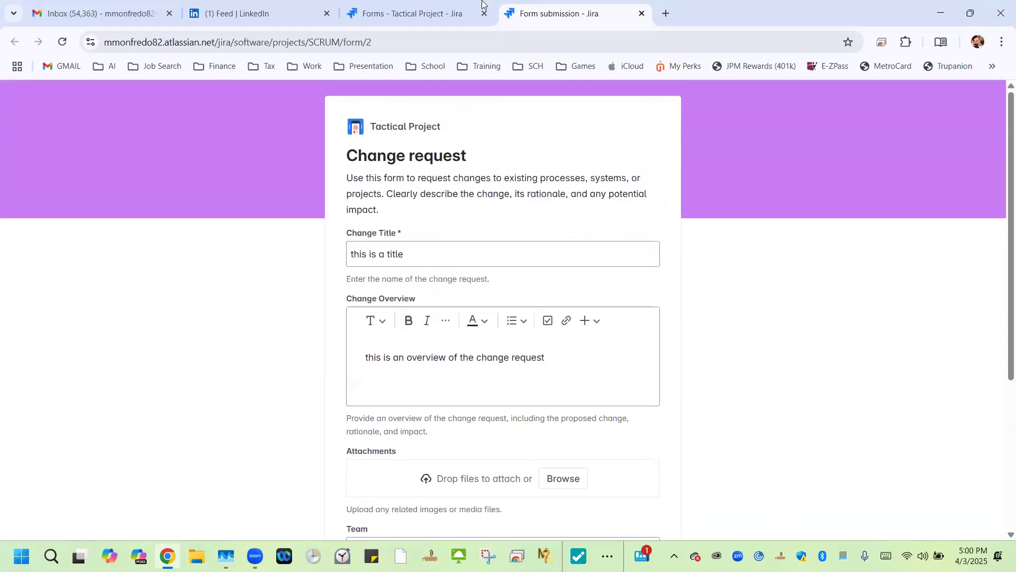
Step: Look at the discovery project's All ideas and Product roadmap views, dismissing the Atlassian Teams announcement, and return to the Tactical Project board
{"action": "left_click", "coordinate": [422, 12]}
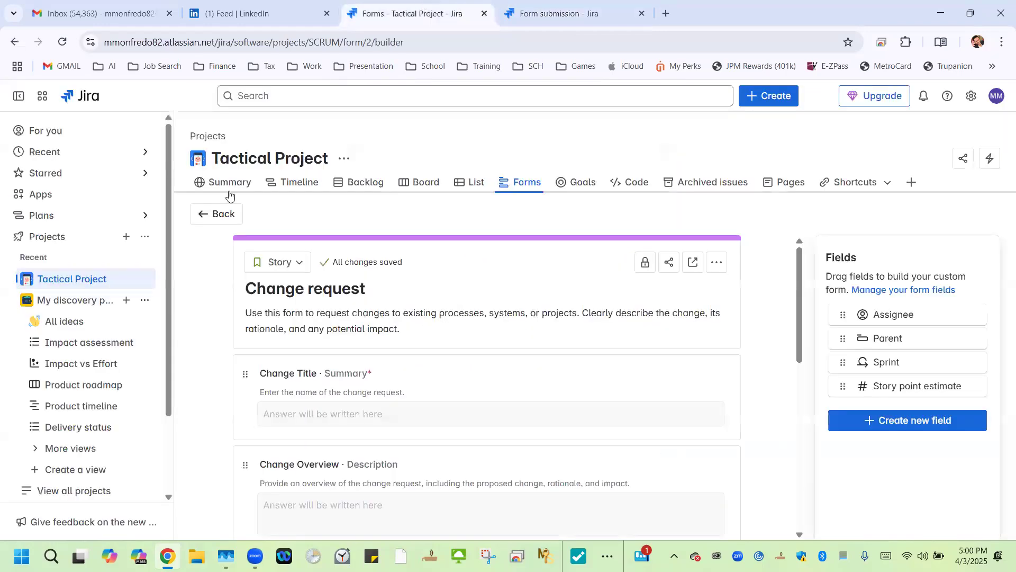
{"action": "left_click", "coordinate": [81, 300]}
{"action": "left_click", "coordinate": [78, 300]}
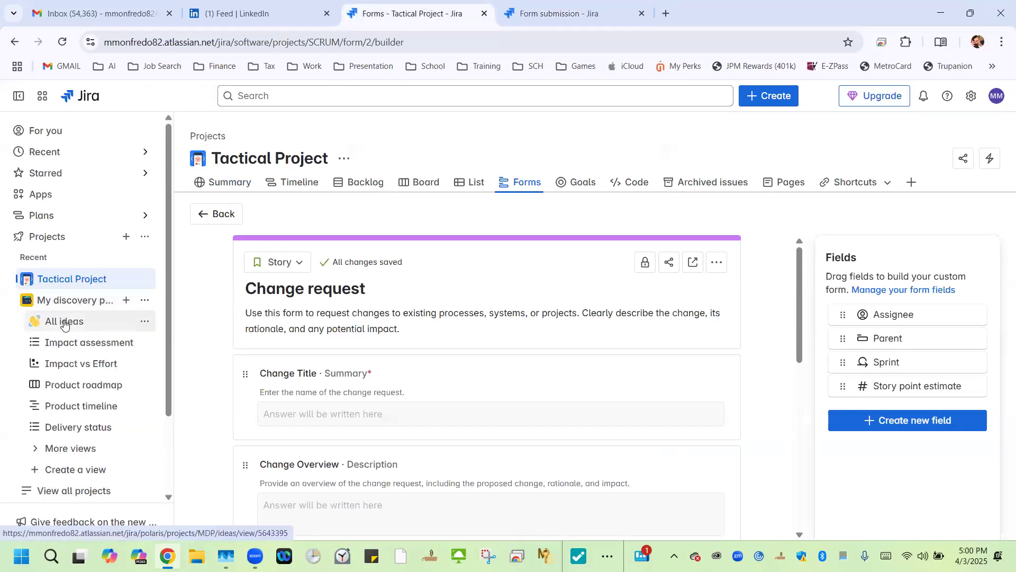
{"action": "left_click", "coordinate": [63, 320]}
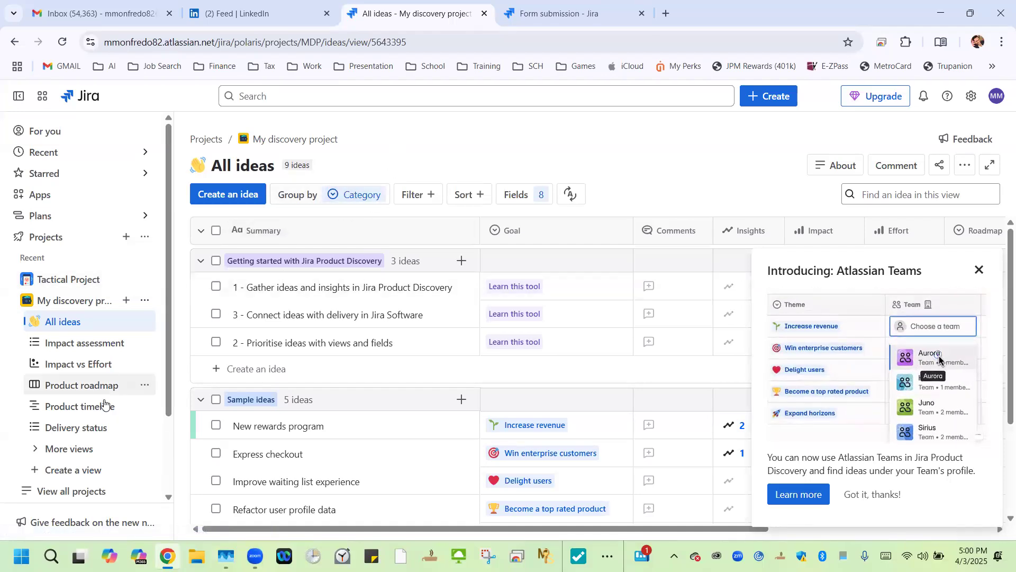
{"action": "left_click", "coordinate": [121, 388]}
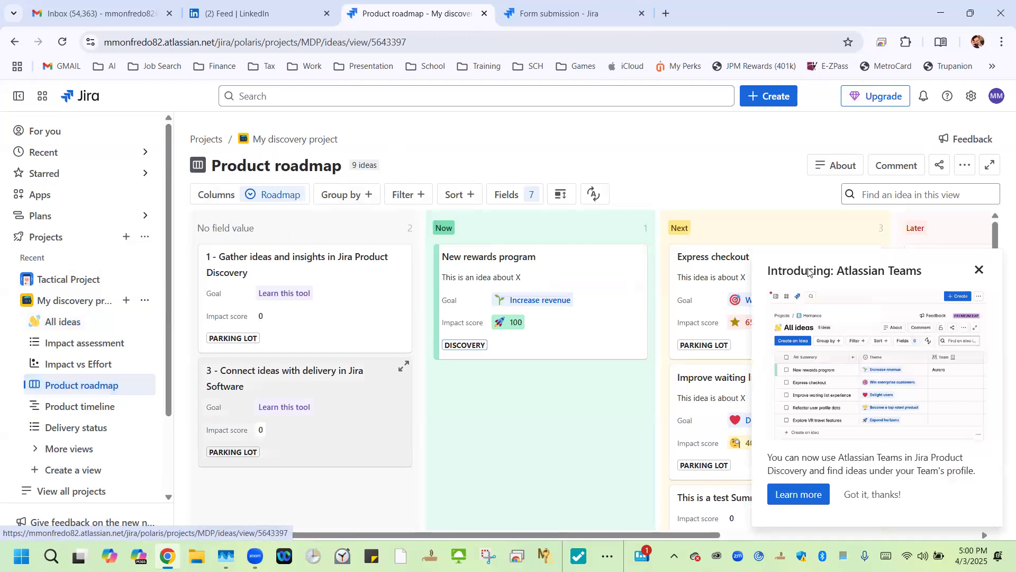
{"action": "left_click", "coordinate": [979, 270]}
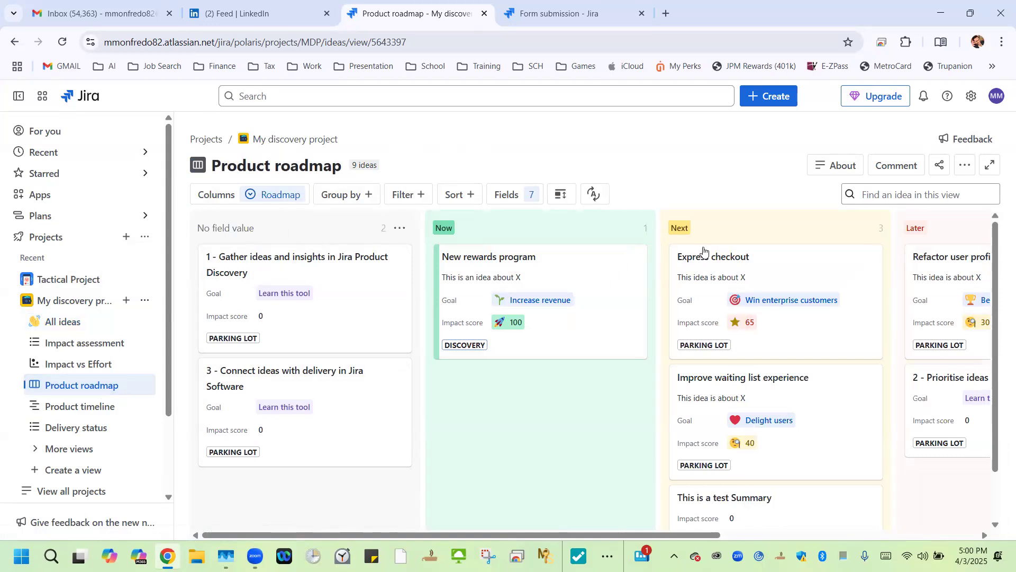
{"action": "left_click", "coordinate": [46, 287]}
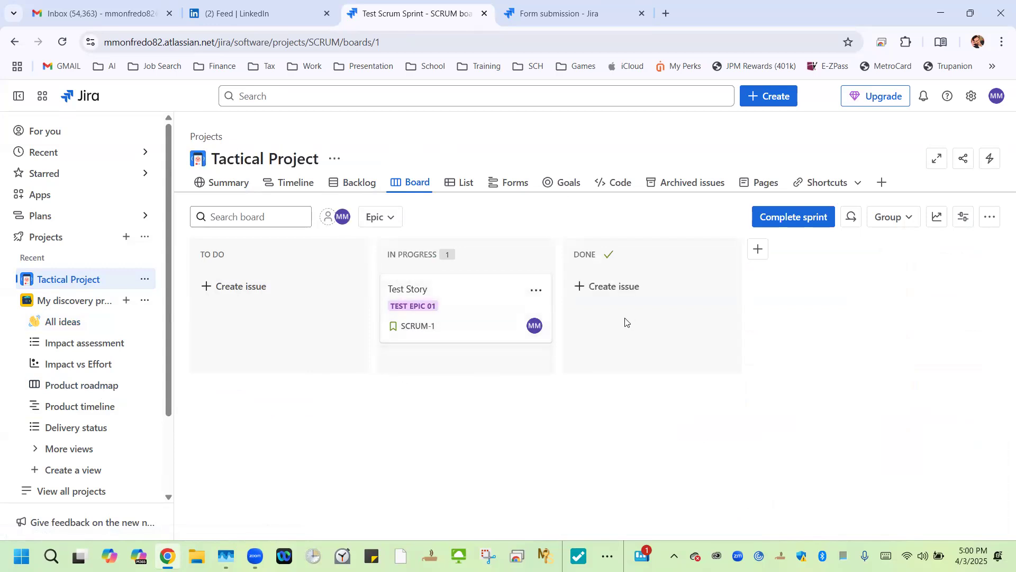
Step: Look at the Tactical Project's recent forms, then return to the open Change request submission page
{"action": "left_click", "coordinate": [514, 194]}
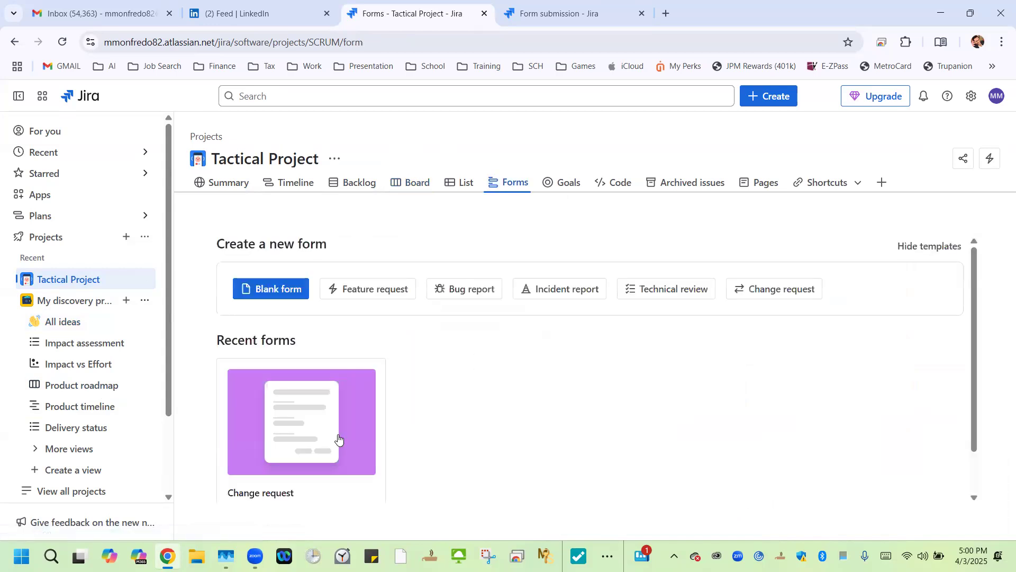
{"action": "scroll", "coordinate": [453, 426], "scroll_direction": "down", "scroll_amount": 1}
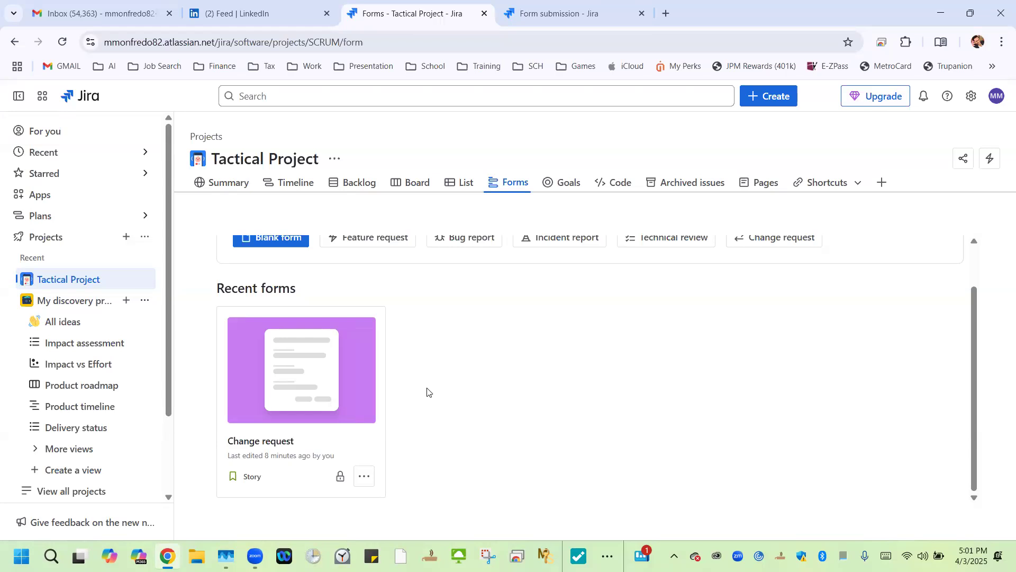
{"action": "key", "text": "ctrl+Tab"}
{"action": "scroll", "coordinate": [735, 284], "scroll_direction": "down", "scroll_amount": 1}
{"action": "scroll", "coordinate": [446, 240], "scroll_direction": "up", "scroll_amount": 1}
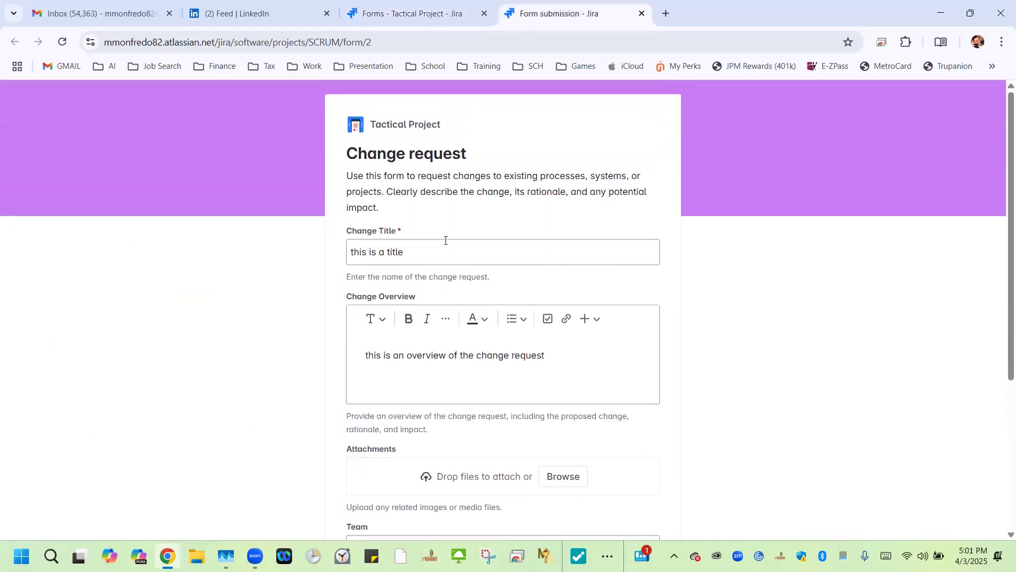
Step: Review the change request's title, overview and remaining fields, checking the Est. Effort options without changing the selection
{"action": "left_click", "coordinate": [447, 254]}
{"action": "left_click", "coordinate": [572, 355]}
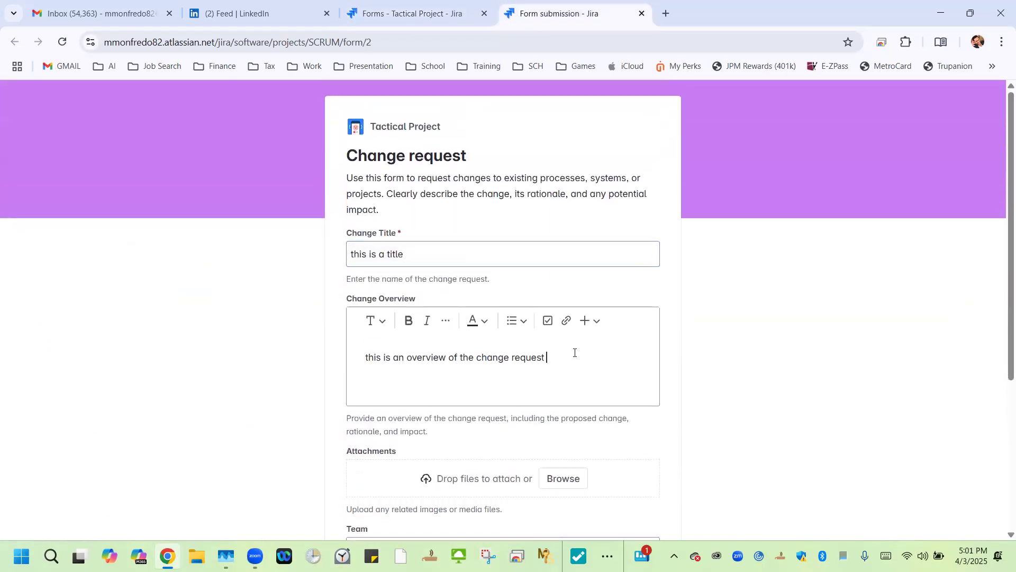
{"action": "scroll", "coordinate": [572, 347], "scroll_direction": "down", "scroll_amount": 1}
{"action": "scroll", "coordinate": [560, 341], "scroll_direction": "down", "scroll_amount": 2}
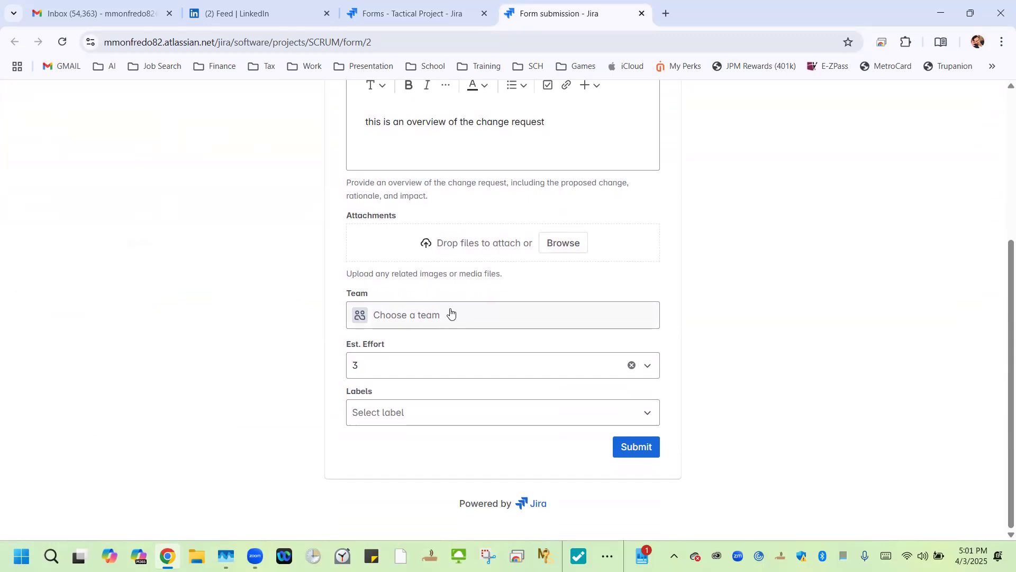
{"action": "left_click", "coordinate": [487, 365]}
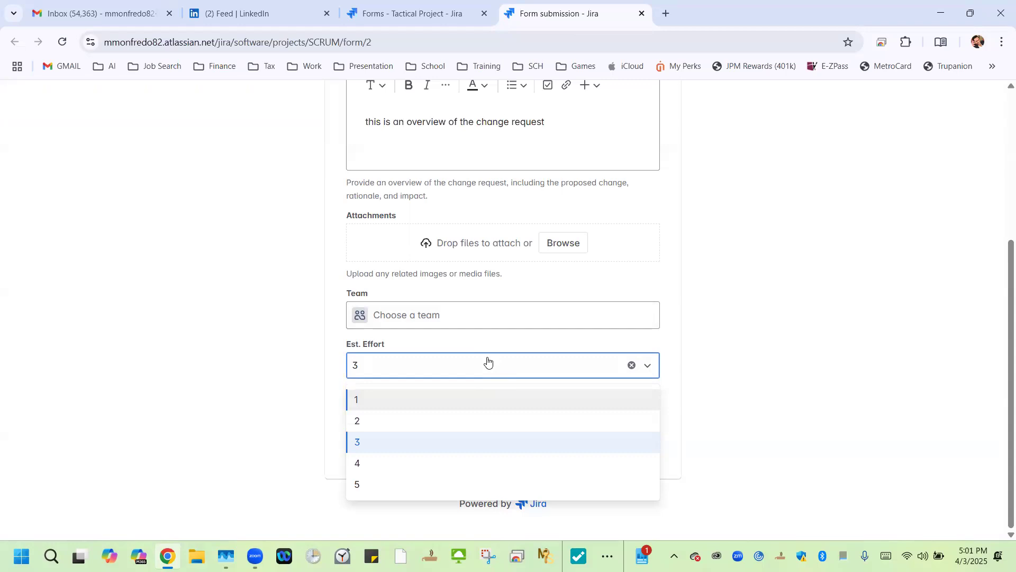
{"action": "left_click", "coordinate": [791, 332]}
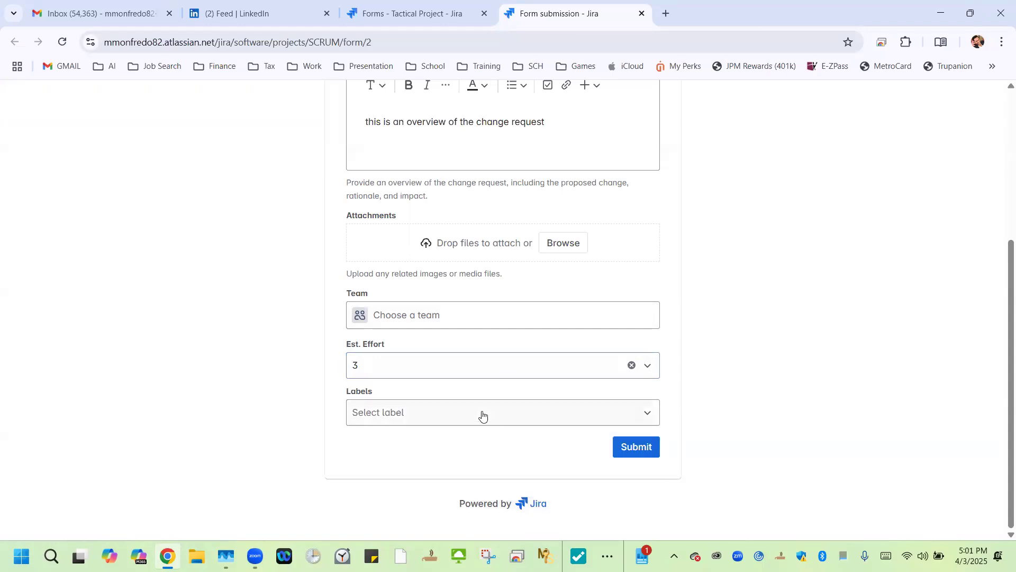
{"action": "scroll", "coordinate": [697, 449], "scroll_direction": "up", "scroll_amount": 5}
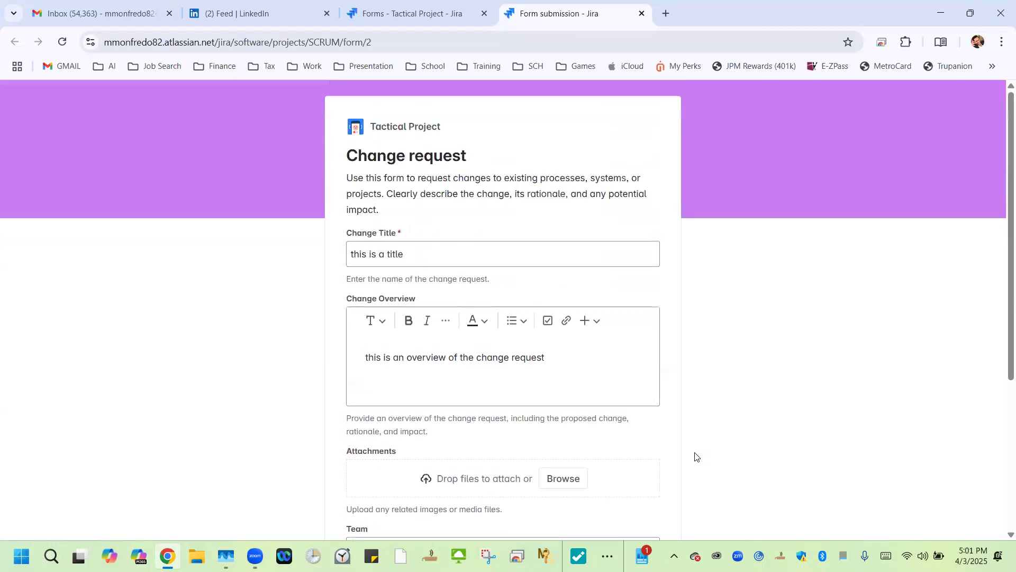